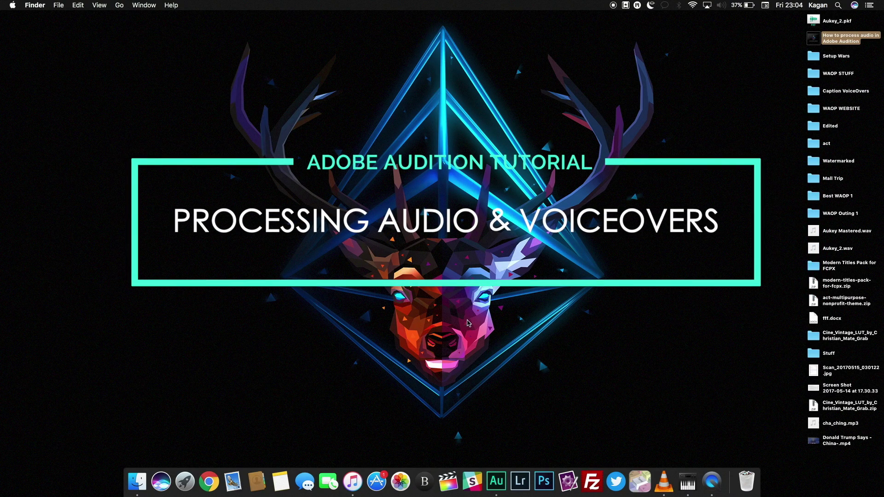
Step: Launch Adobe Audition CC 2014 from the Dock
left_click(491, 481)
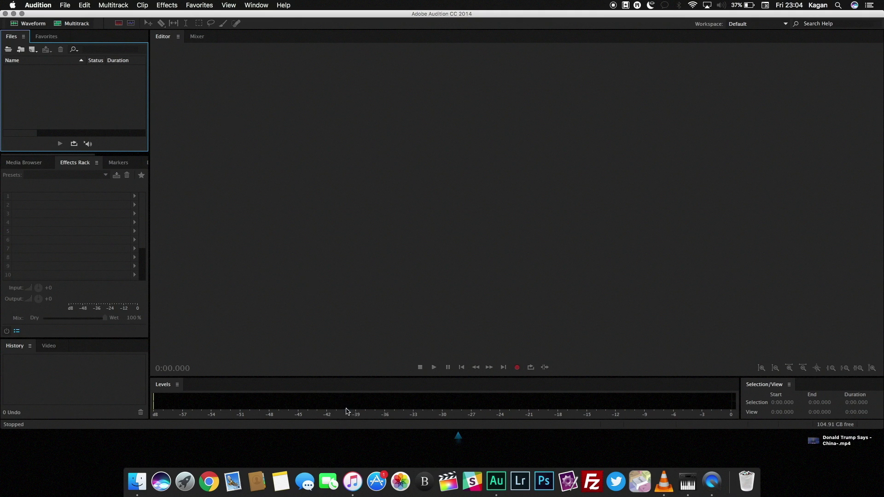
Step: Enlarge the window and create a multitrack session named 'Digital dashery Processing'
left_click(354, 429)
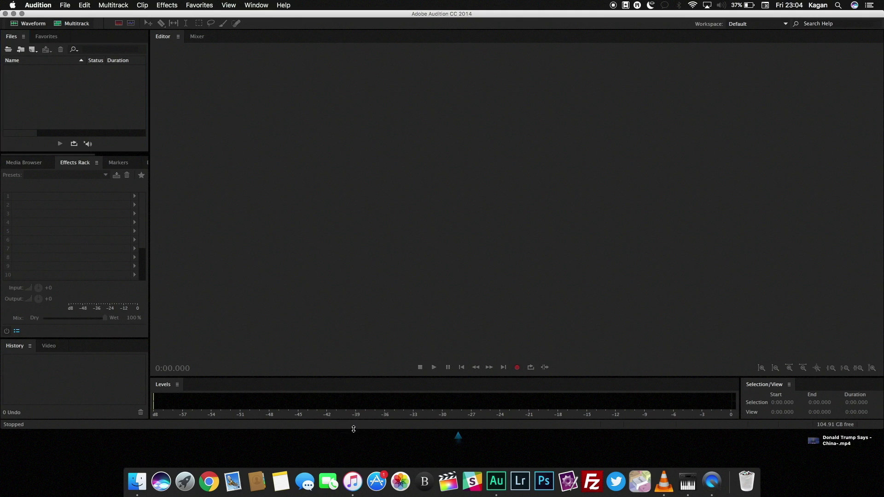
left_click_drag(351, 430, 352, 465)
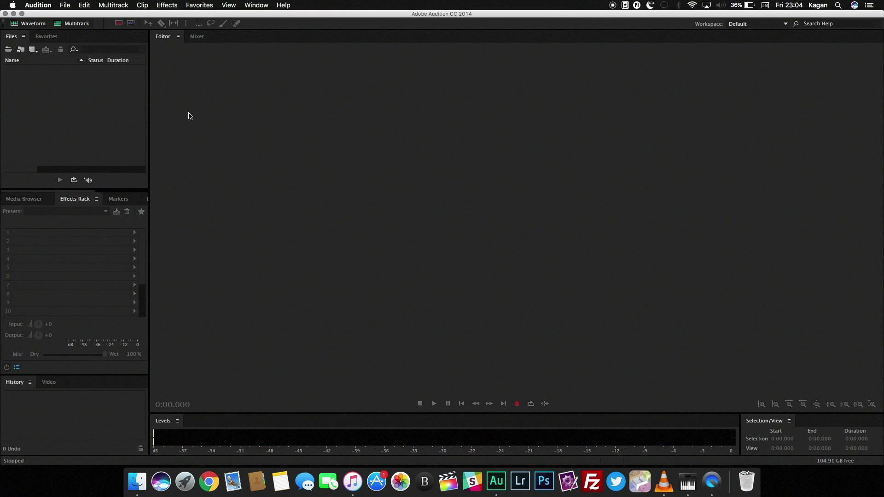
left_click(65, 5)
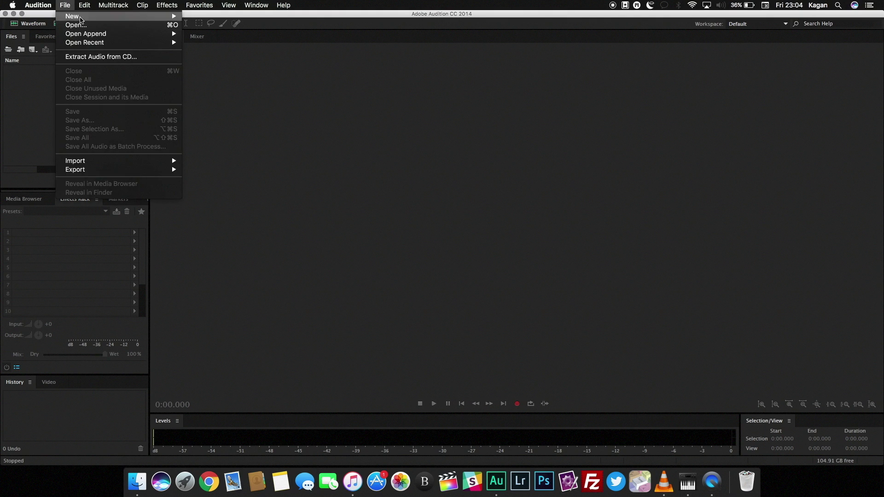
mouse_move(90, 17)
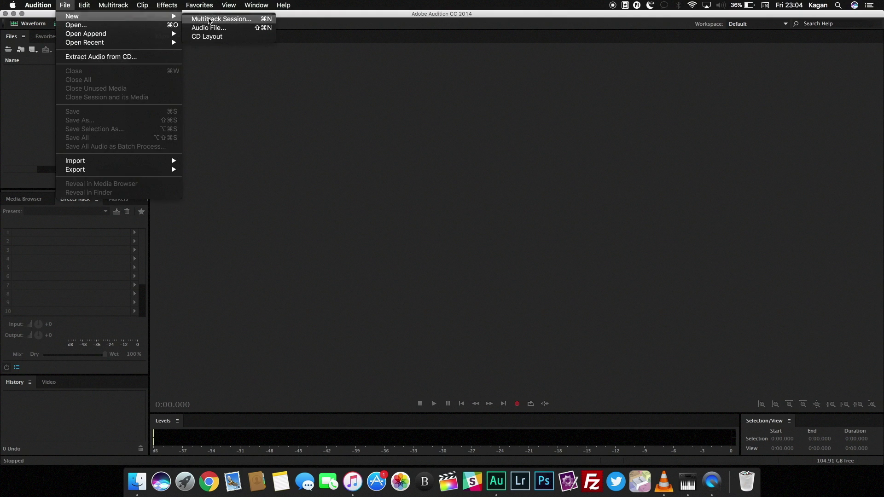
left_click(209, 19)
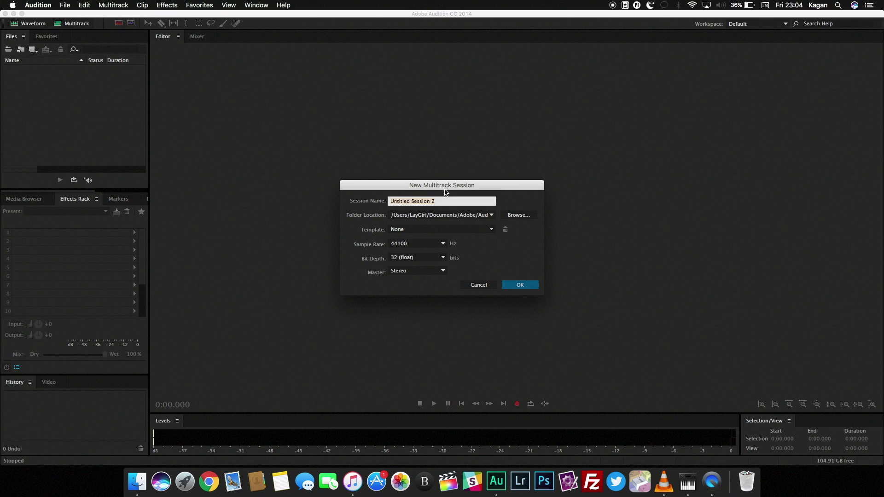
type("Digital dashery Processing")
left_click(513, 284)
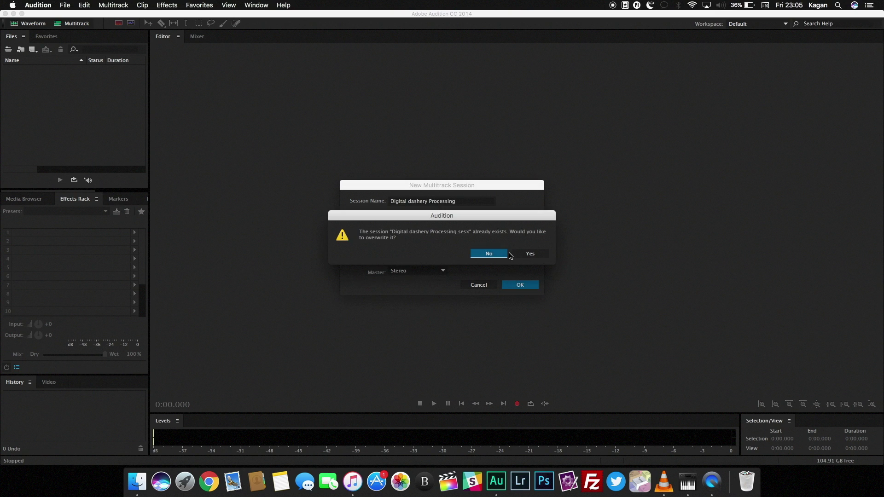
Step: Overwrite the old session and drop Aukey_2.wav onto Track 1, converting it to 44100 Hz
left_click(528, 253)
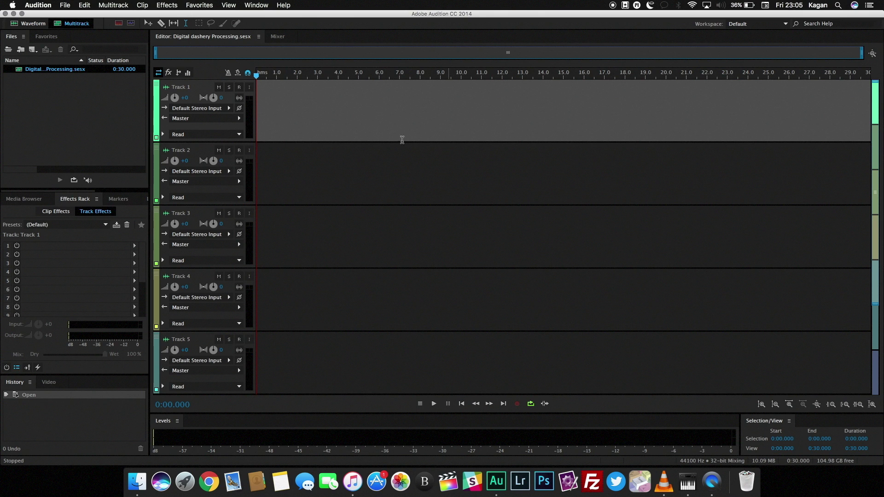
left_click_drag(523, 14, 419, 15)
left_click(826, 249)
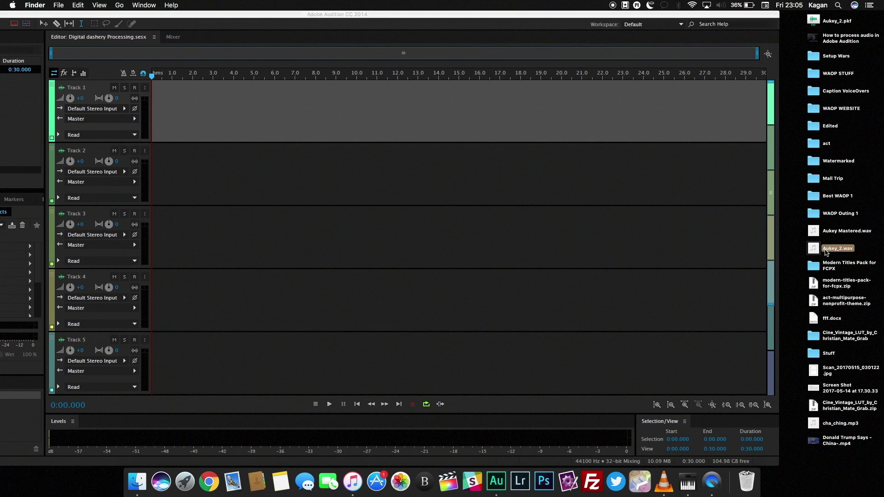
left_click_drag(815, 250, 179, 111)
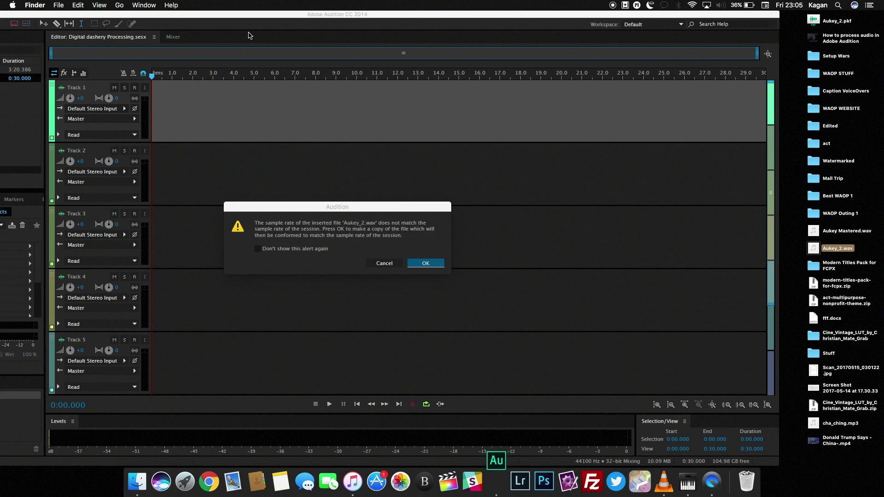
left_click(425, 265)
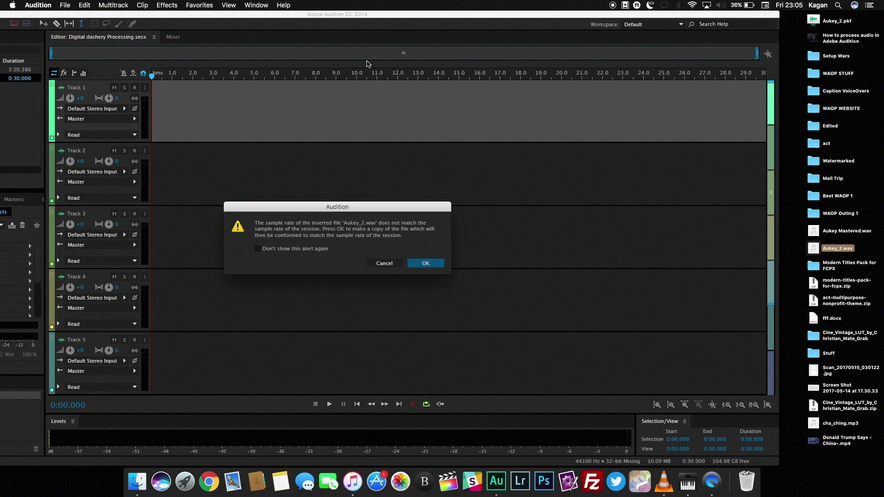
left_click(427, 263)
left_click_drag(308, 14, 414, 10)
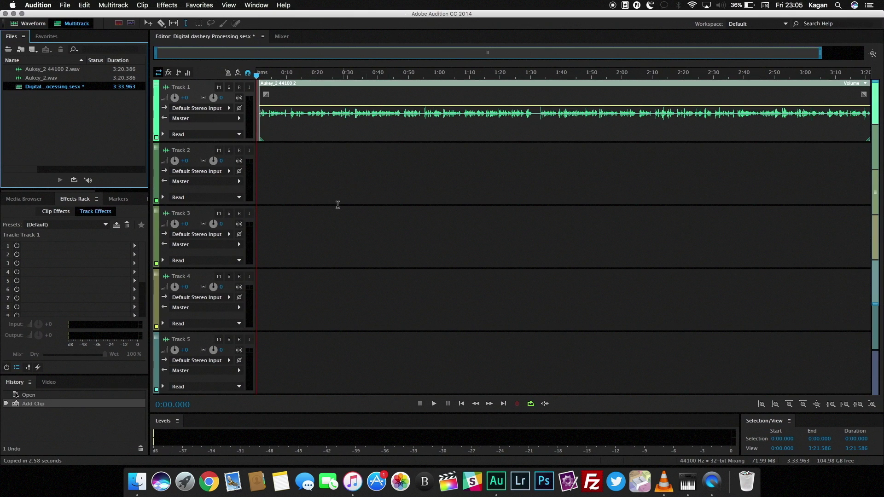
Step: Move the clip to start at time zero and preview the raw voiceover
left_click_drag(314, 87, 278, 86)
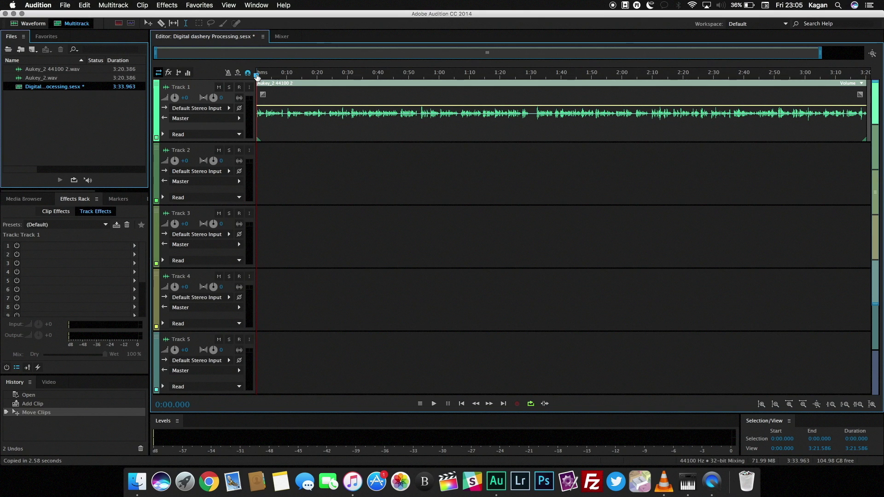
key("space")
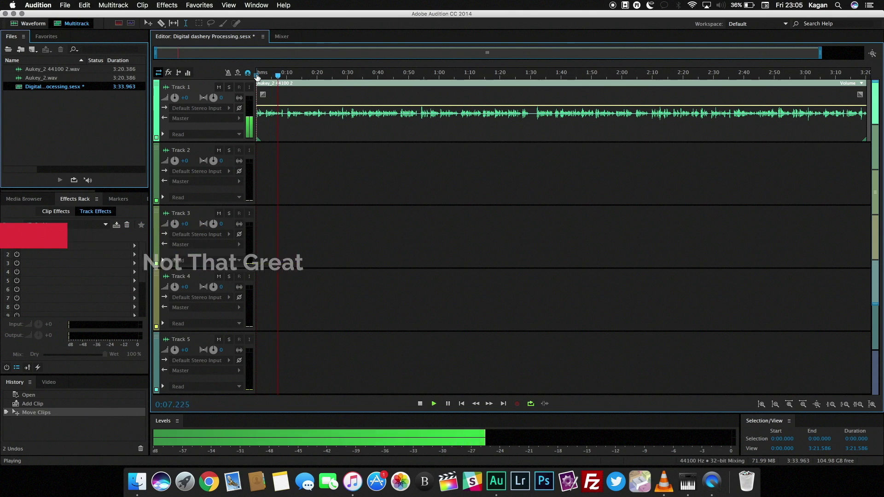
key("space")
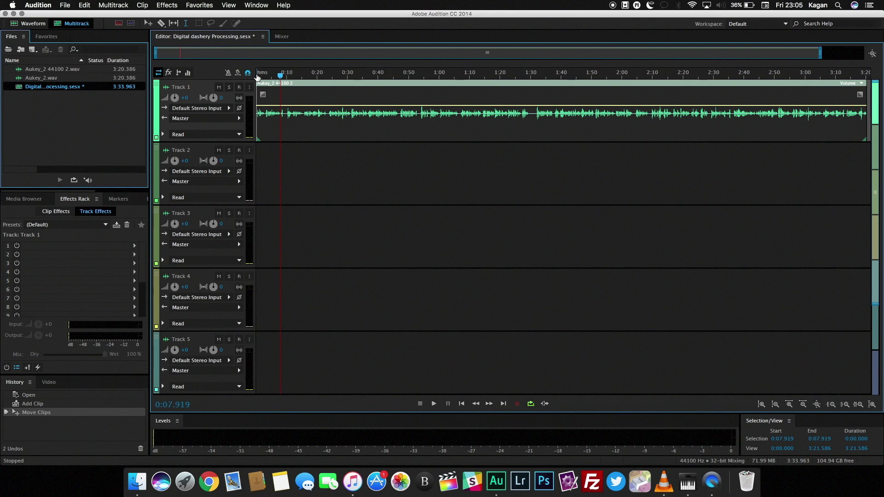
Step: Open the Aukey_2 44100 2 clip in the Waveform editor and select the entire waveform
left_click(312, 133)
double_click(312, 134)
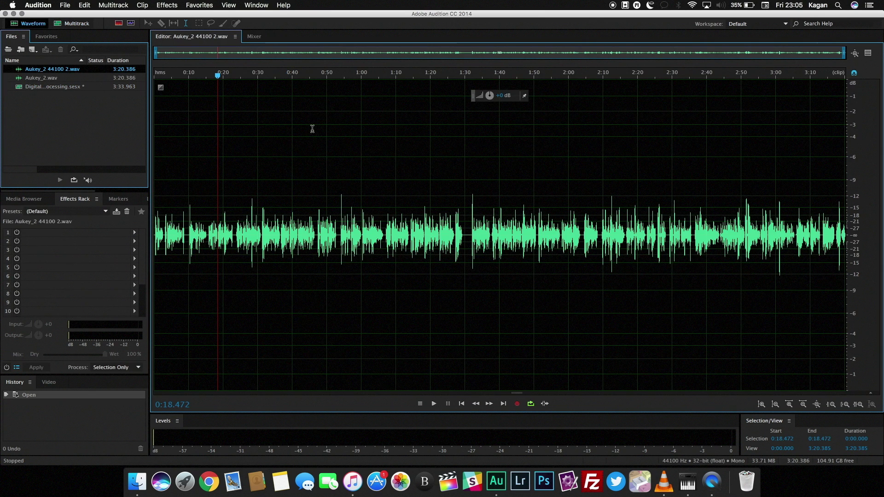
left_click(295, 138)
key("super+a")
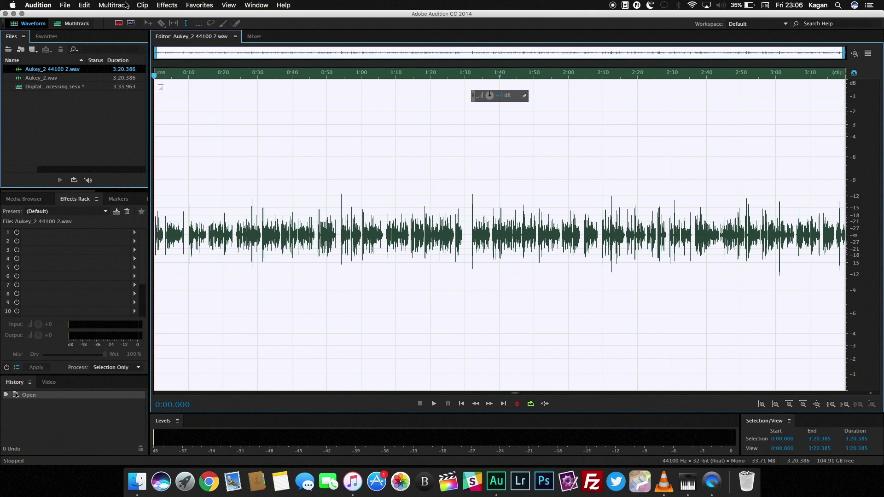
left_click(166, 4)
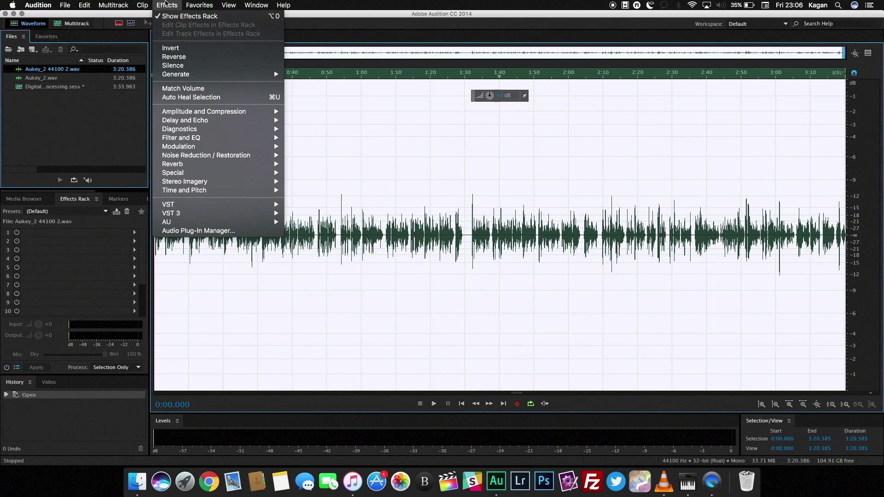
mouse_move(212, 130)
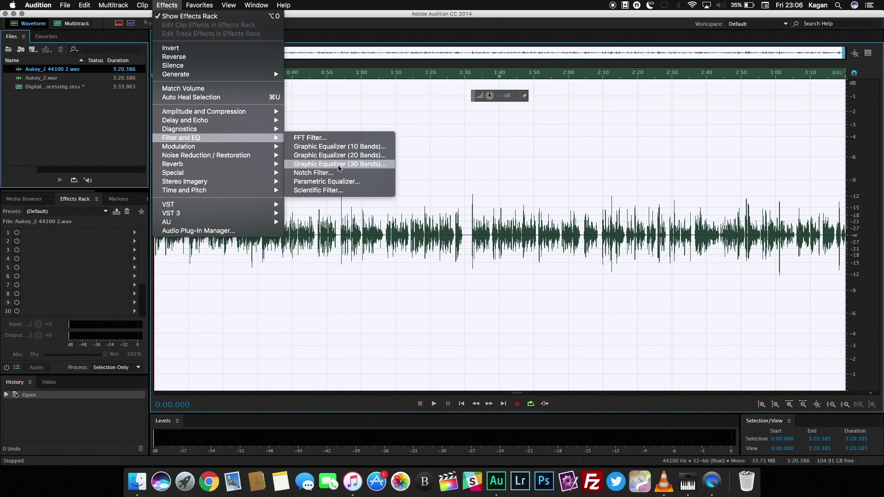
Step: Apply the 30-band Graphic Equalizer with the Gentle Hi Boost preset to the whole clip
left_click(340, 166)
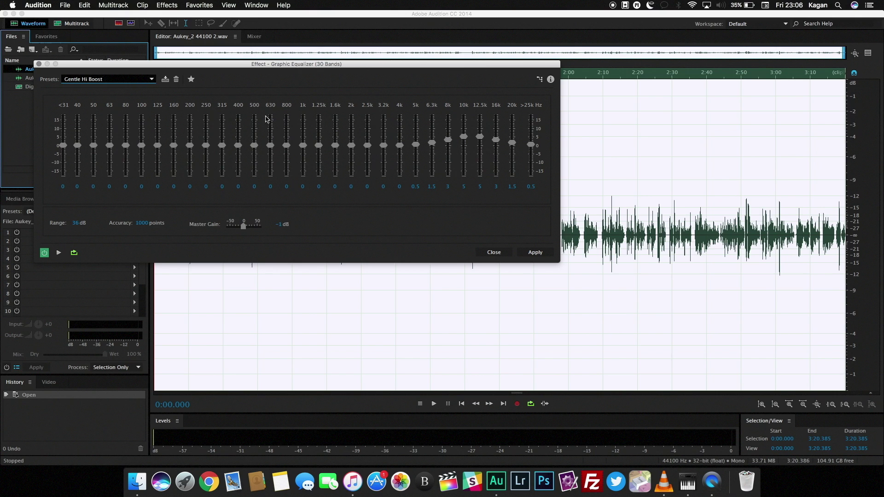
left_click(134, 82)
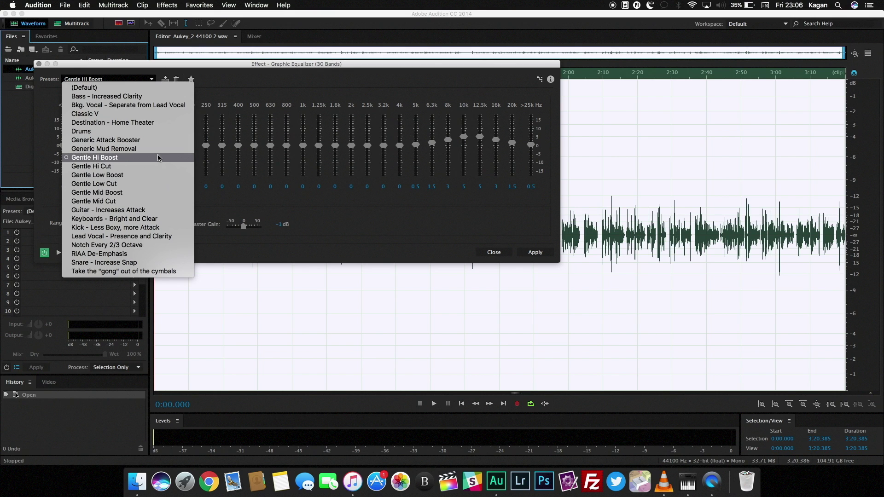
left_click(101, 159)
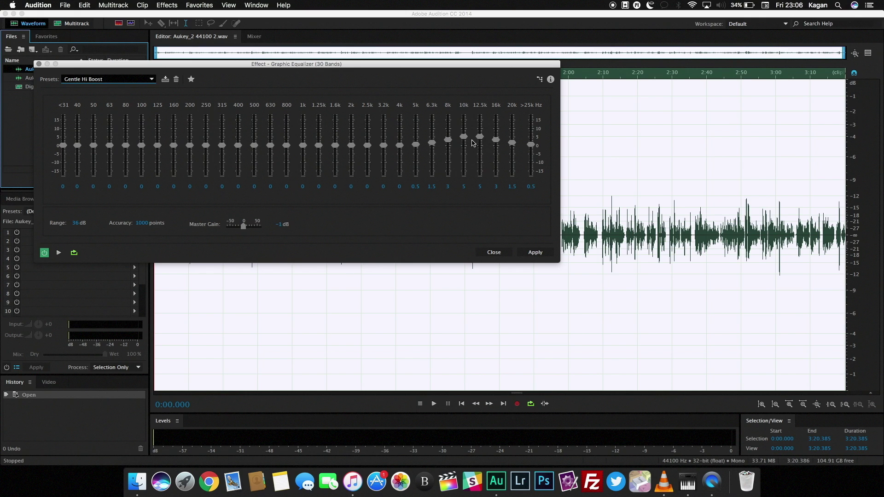
left_click(536, 252)
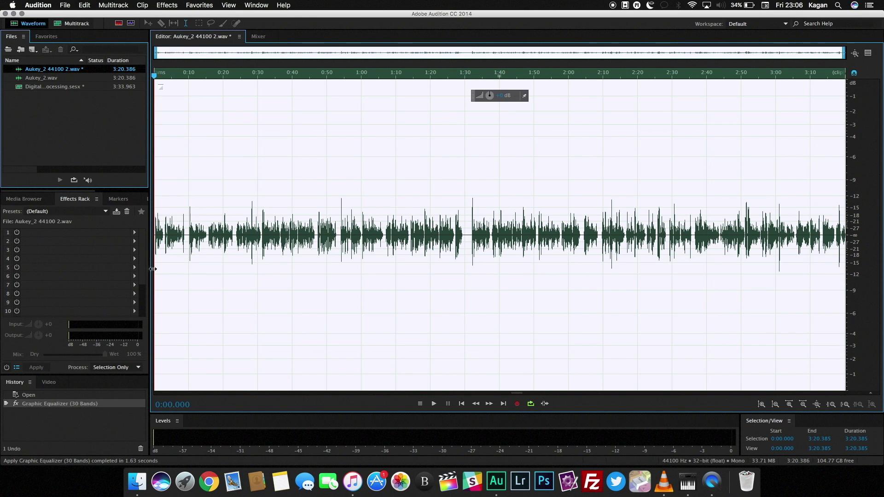
Step: Preview the equalized voiceover, then reselect the entire waveform
left_click(155, 268)
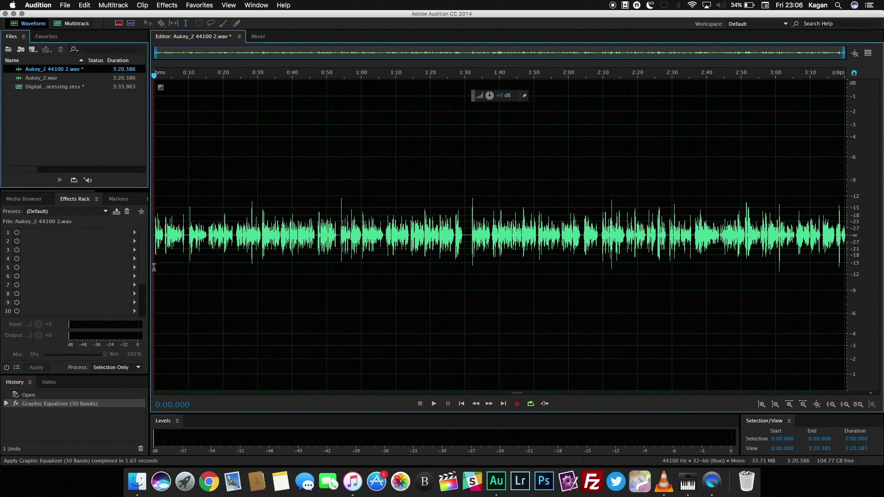
key("space")
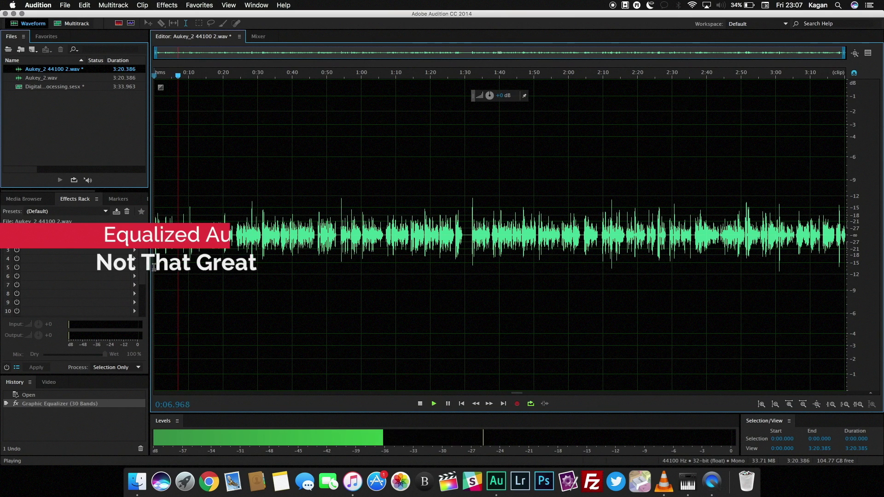
key("space")
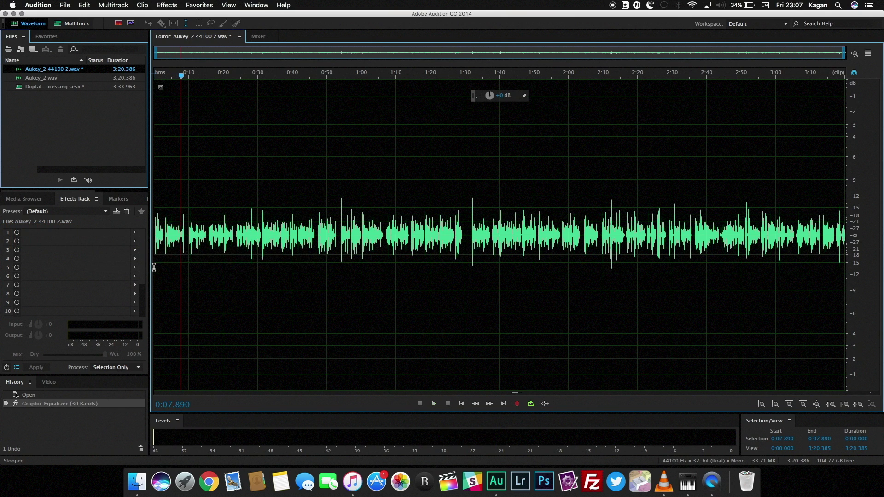
double_click(321, 185)
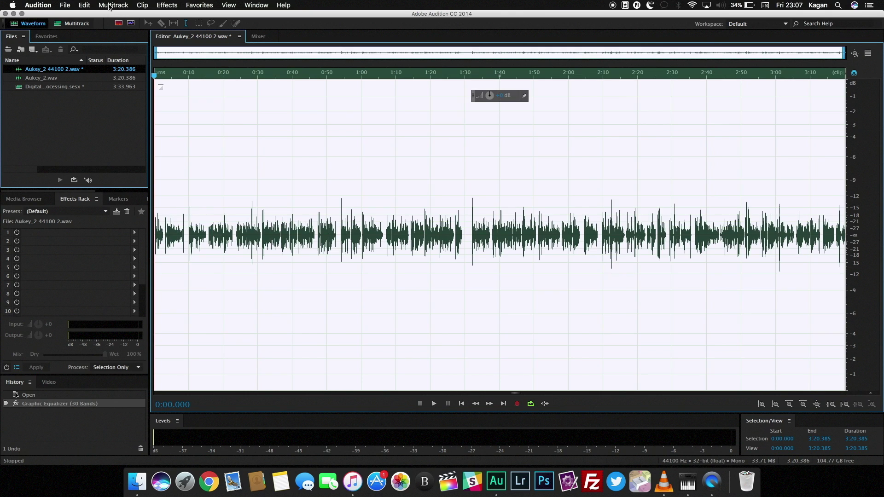
Step: Normalize the whole voiceover with the Normalize To target set to -1 dB
left_click(165, 5)
mouse_move(202, 169)
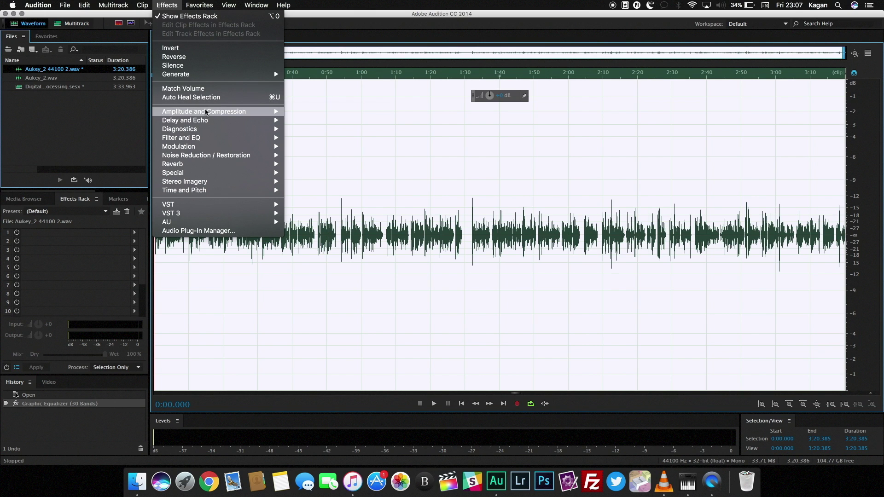
mouse_move(206, 112)
left_click(325, 186)
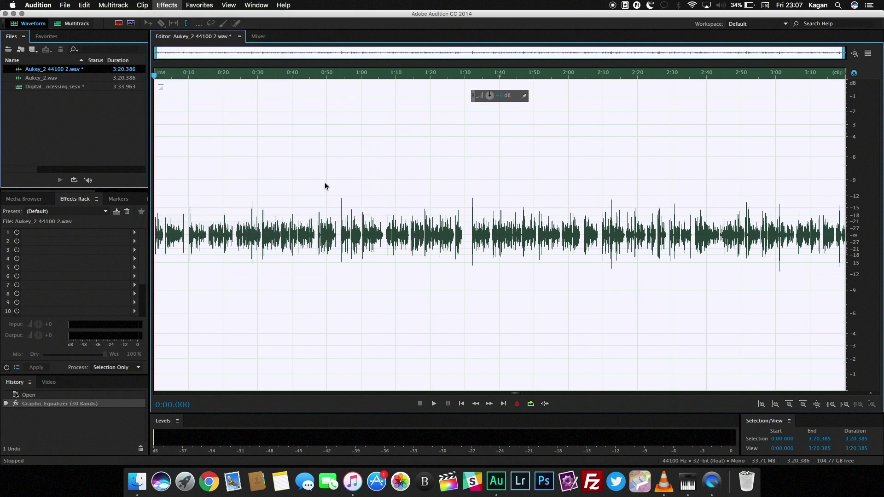
left_click(447, 223)
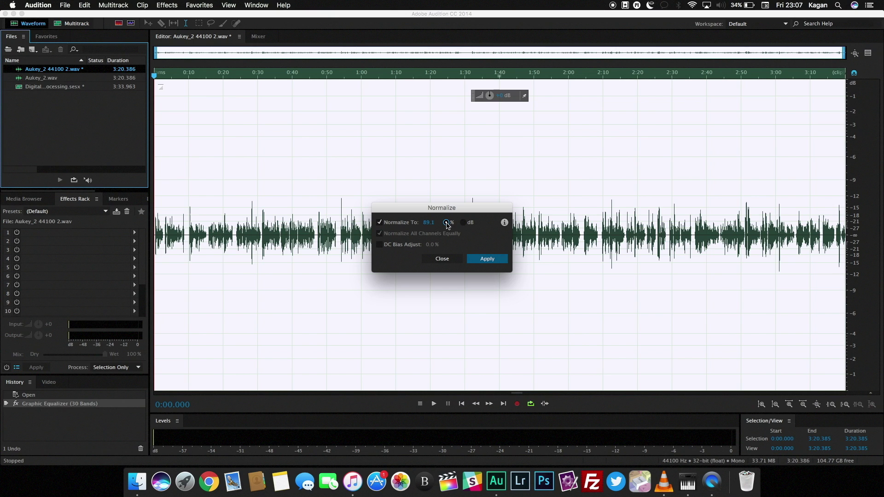
left_click(430, 223)
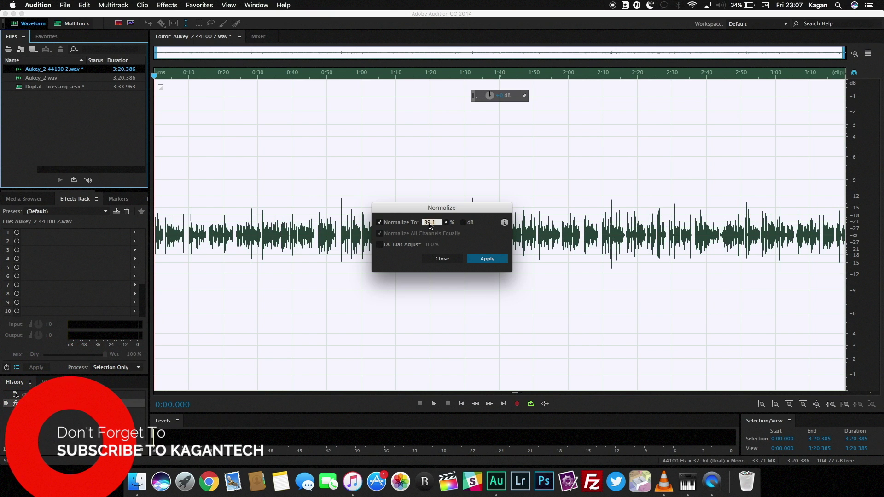
type("100")
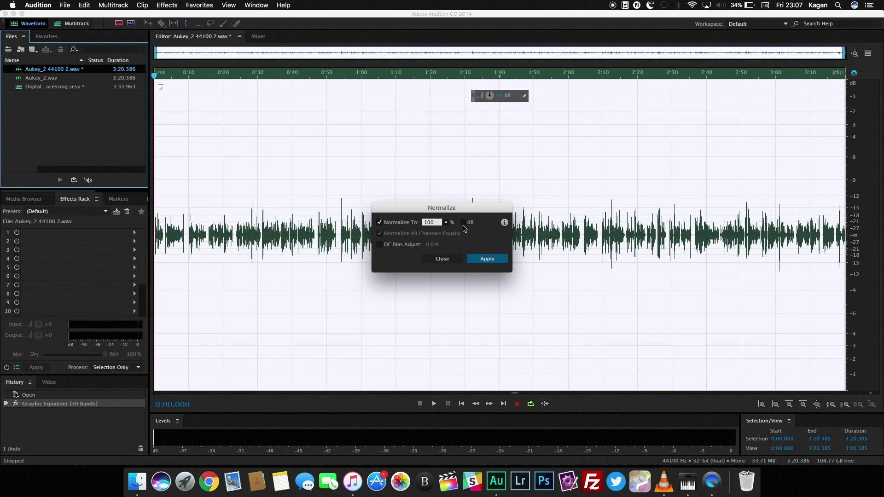
left_click(463, 223)
left_click(427, 222)
type("-1")
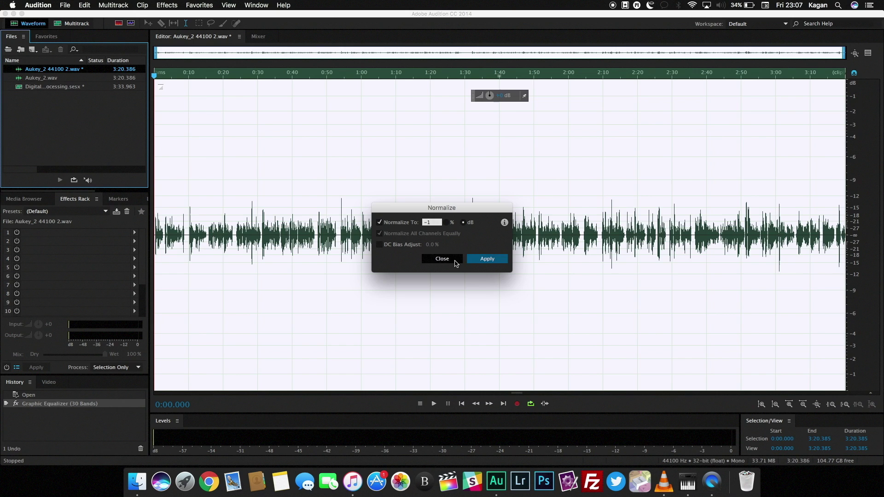
left_click(495, 259)
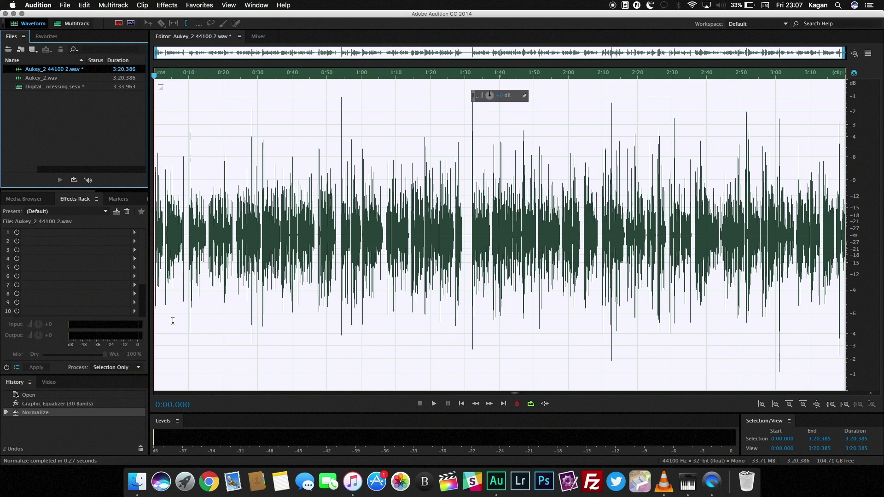
left_click(153, 316)
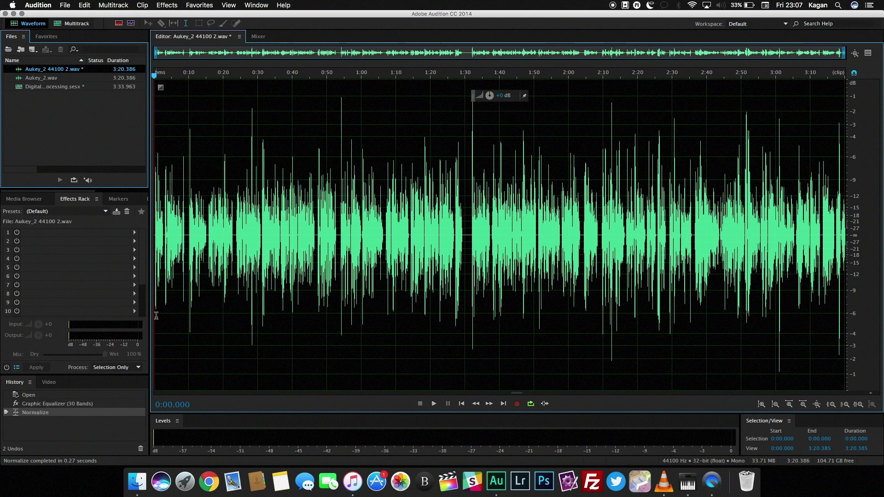
key("space")
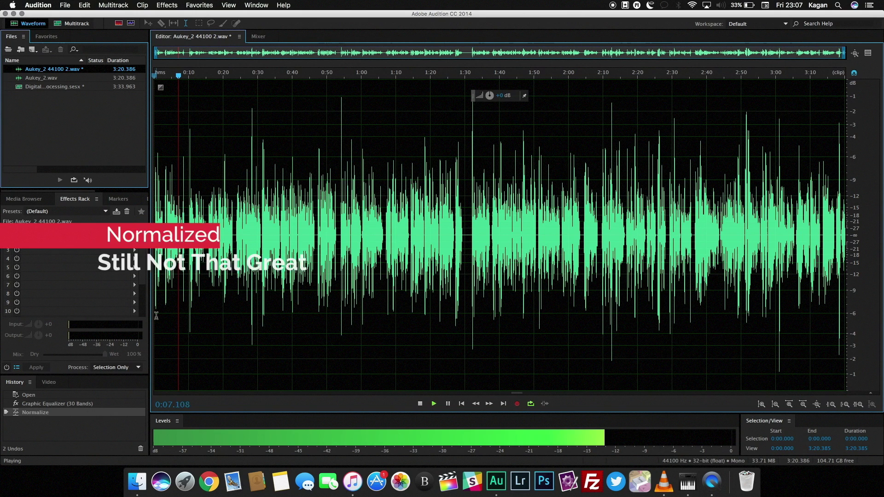
key("space")
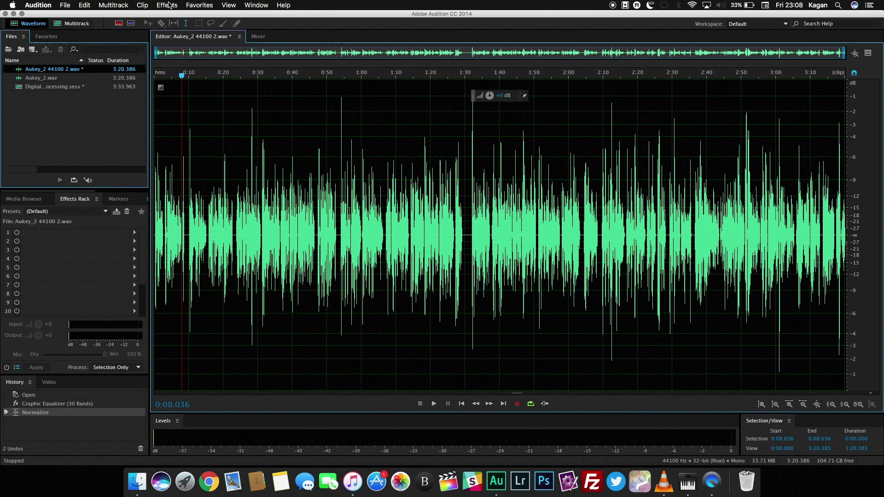
Step: Select the whole waveform and apply the Multiband Compressor's Broadcast preset
double_click(271, 204)
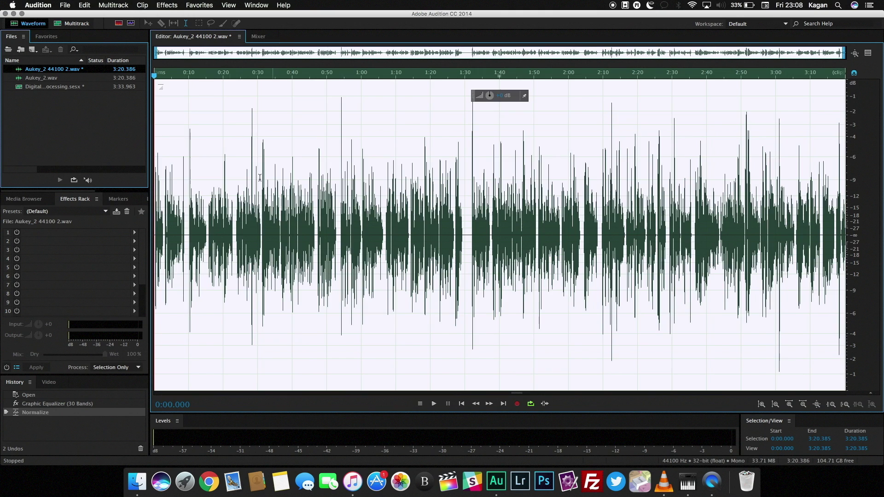
left_click(167, 5)
mouse_move(203, 142)
mouse_move(226, 114)
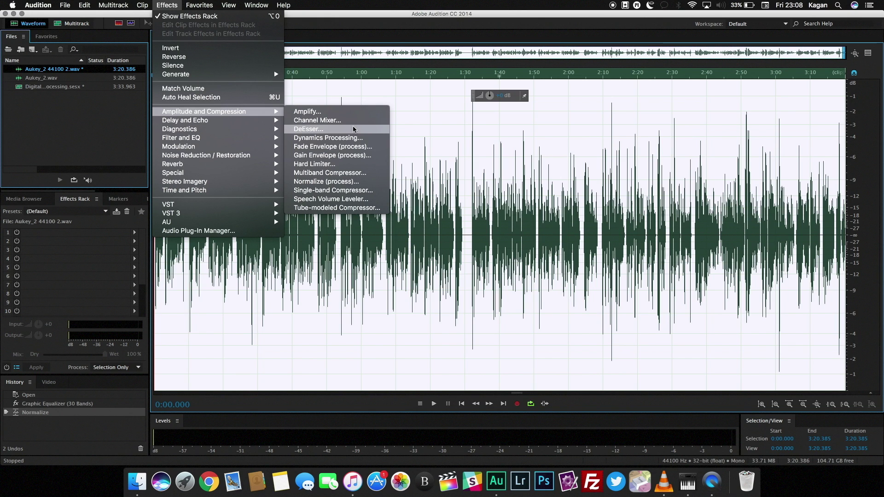
left_click(328, 174)
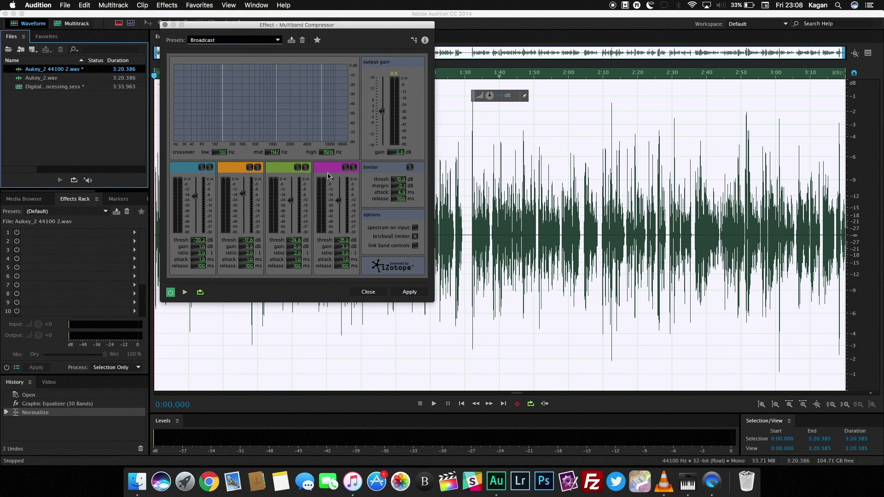
left_click(247, 41)
left_click(409, 292)
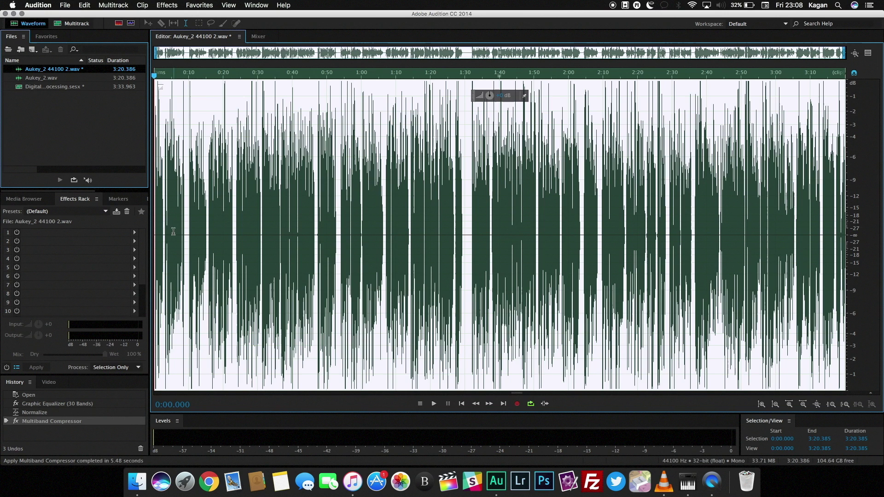
key("space")
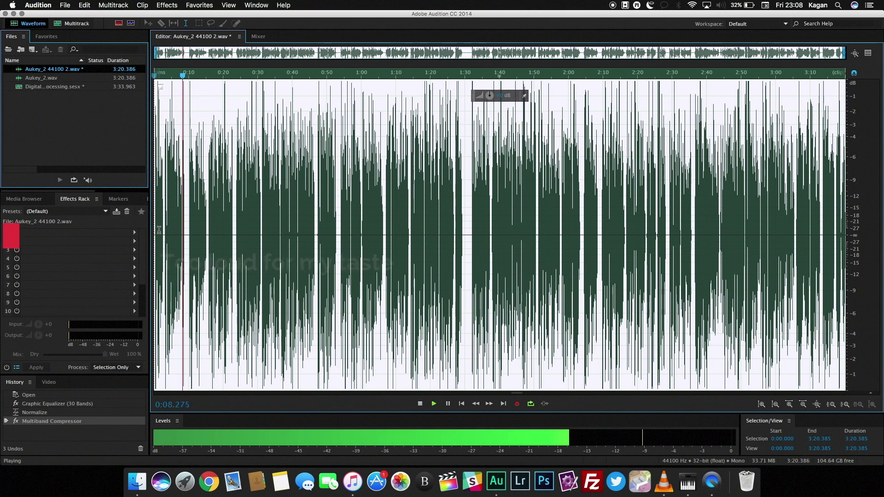
key("space")
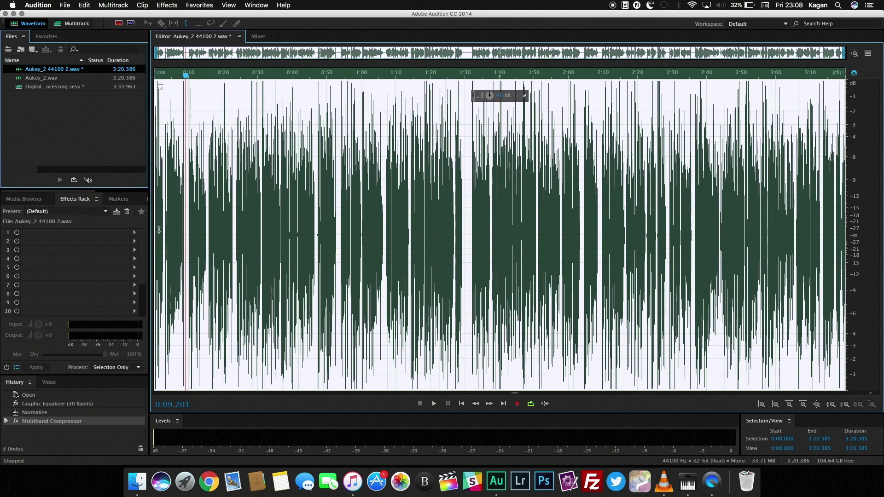
Step: Normalize the compressed voiceover again to -1.0 dB, then deselect back to the start
left_click(167, 5)
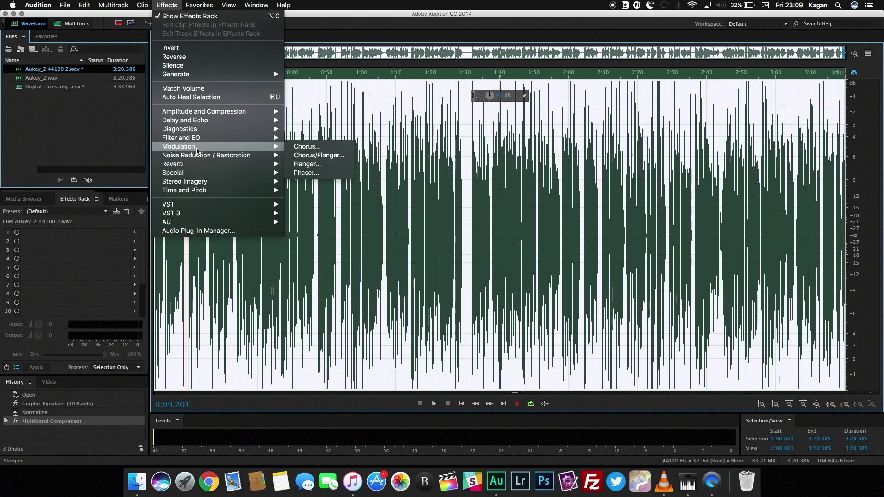
mouse_move(205, 168)
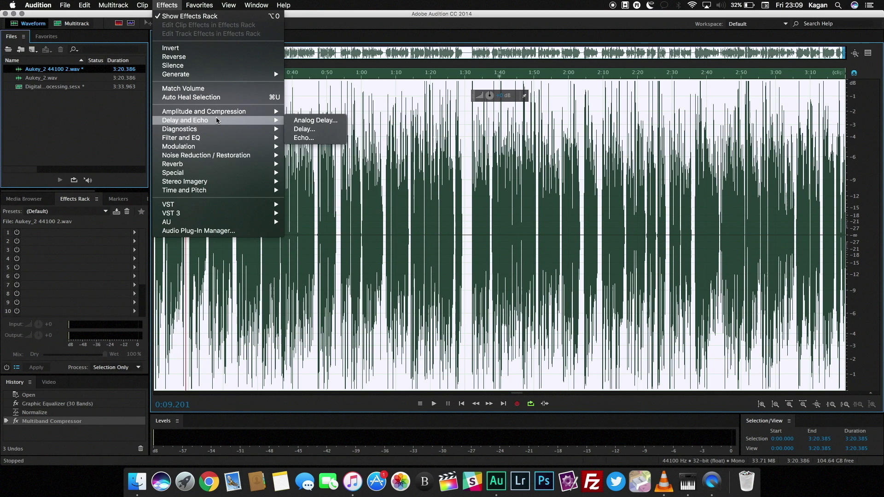
mouse_move(219, 115)
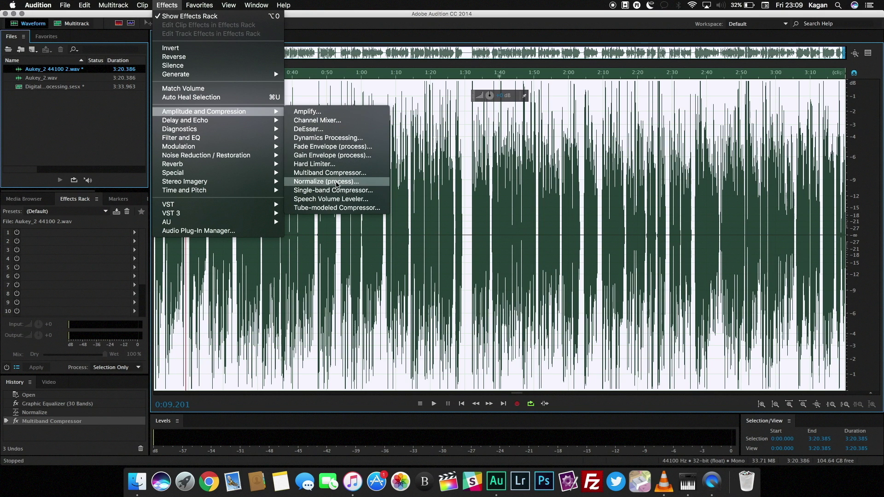
left_click(337, 182)
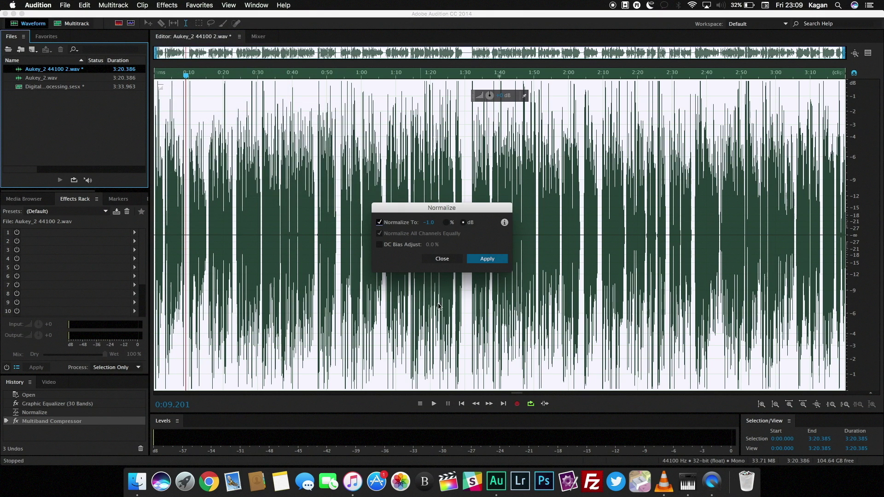
left_click(486, 261)
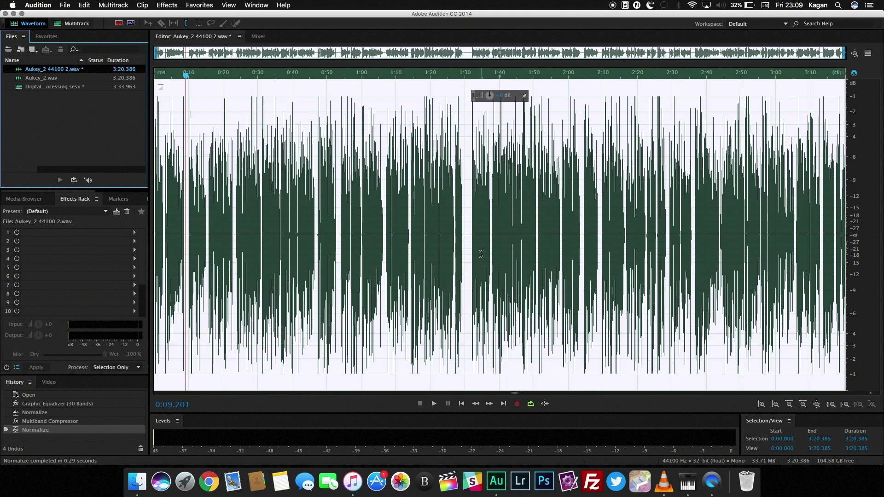
key("super+a")
key("super+shift+a")
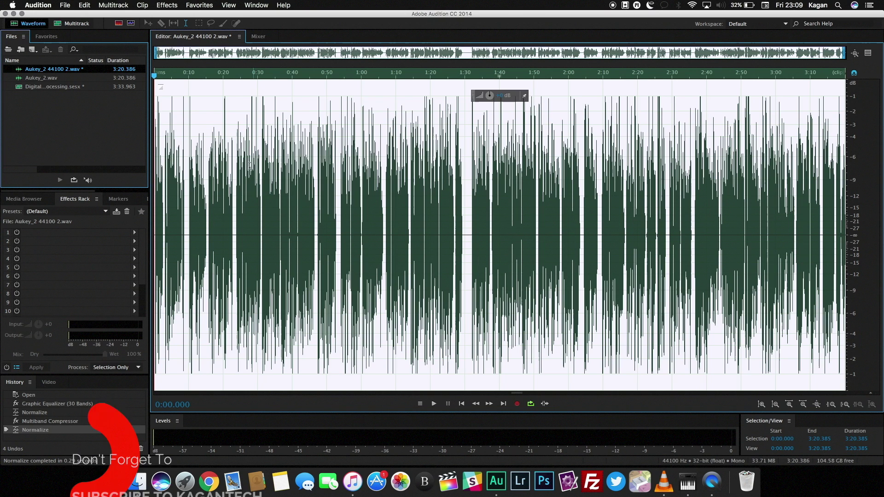
Step: Load Studio Reverb with the Vocal Reverb (small) preset and preview it on the voiceover
left_click(167, 5)
mouse_move(233, 165)
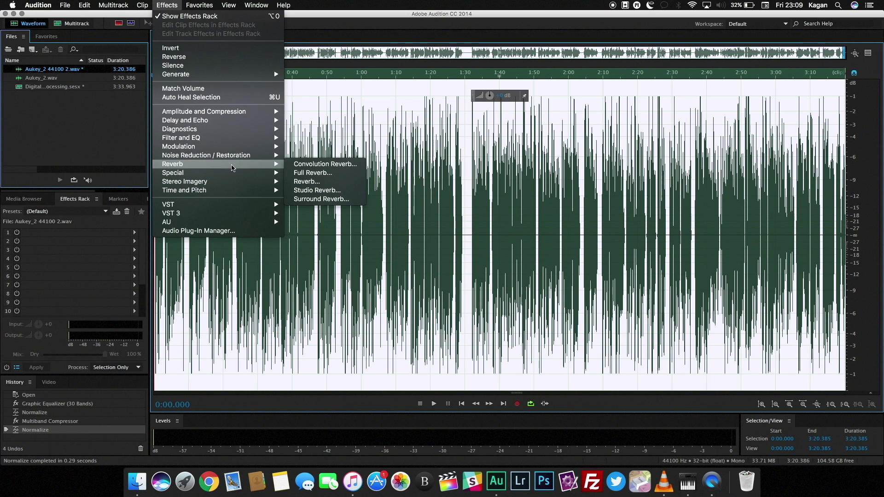
left_click(328, 190)
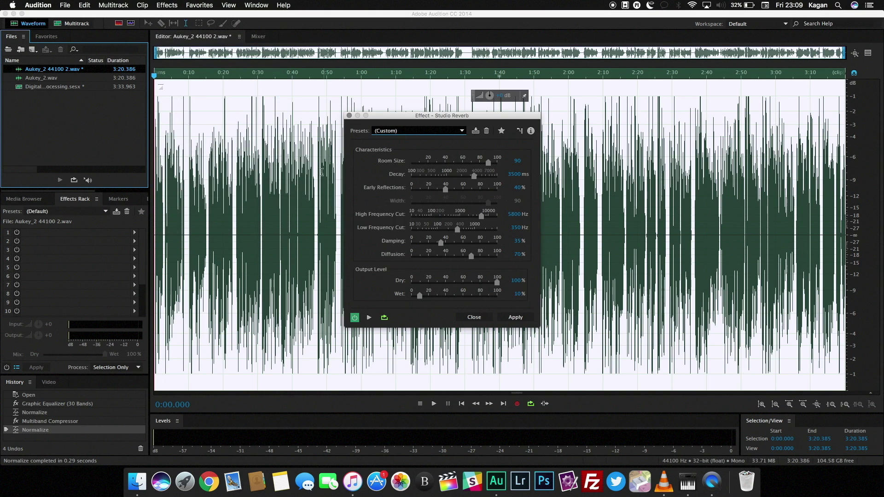
left_click(382, 132)
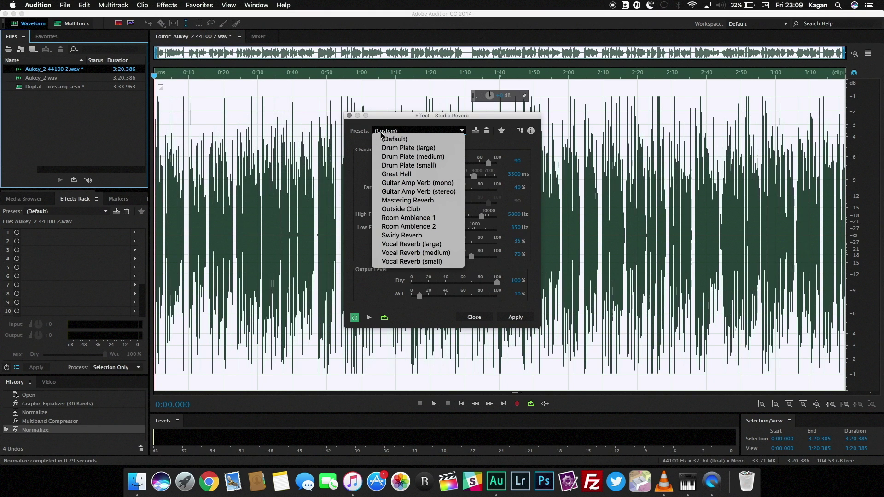
left_click(415, 263)
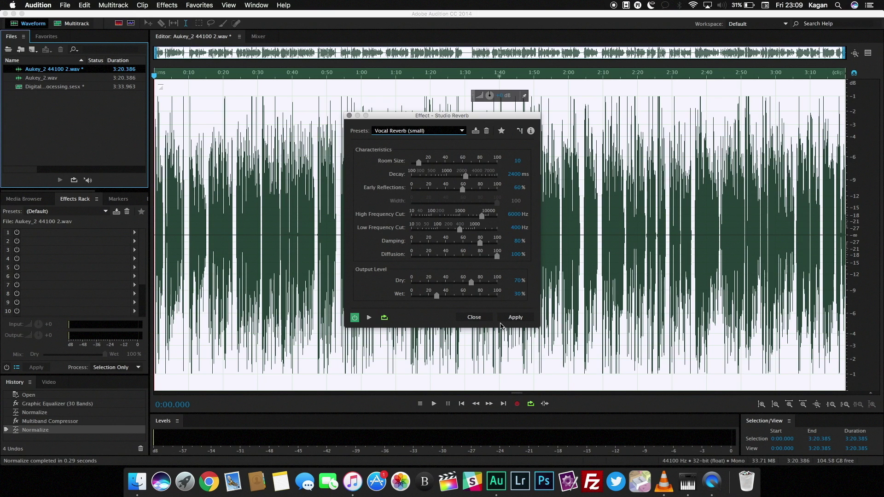
left_click(369, 319)
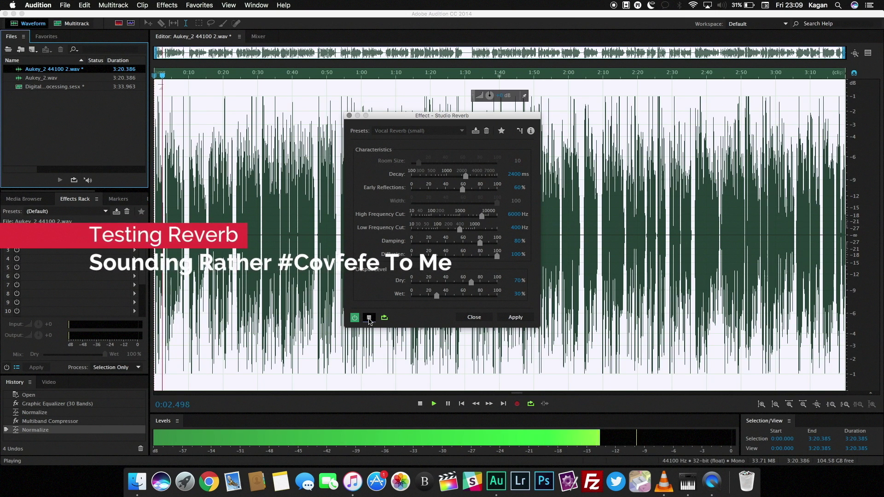
left_click(369, 319)
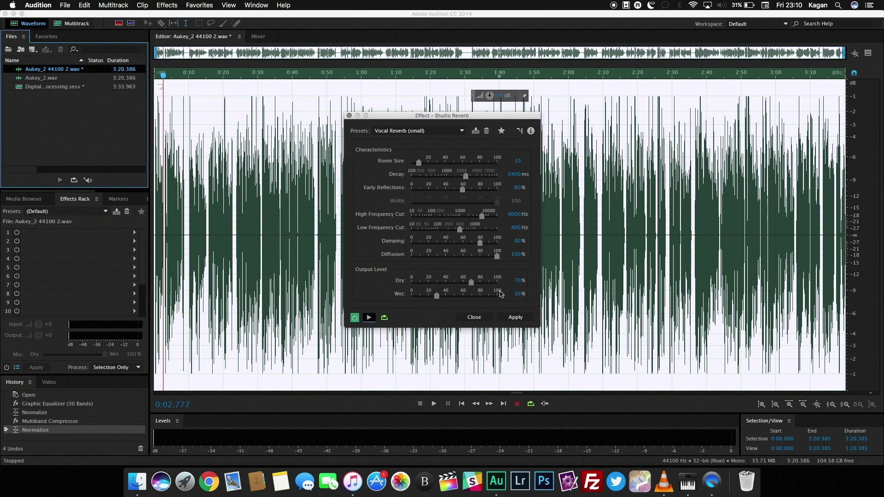
Step: Set the reverb's Dry level to 100% and Wet to 10%, then apply it
left_click_drag(513, 284, 510, 287)
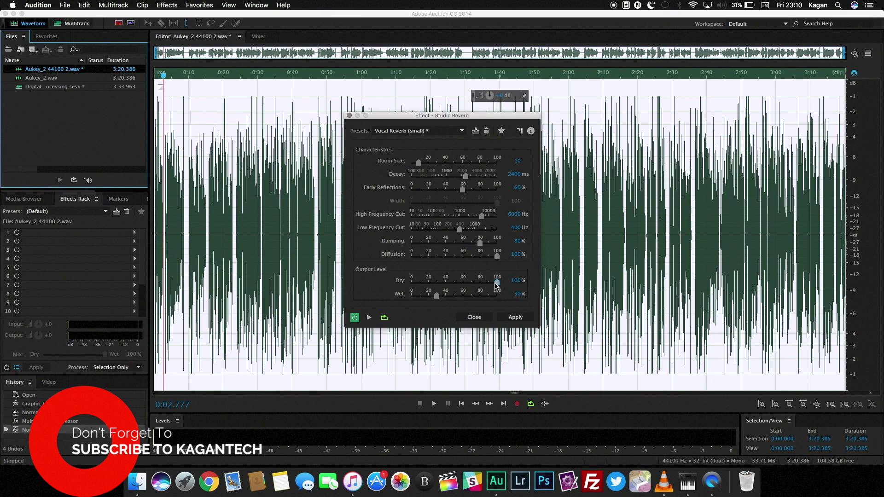
left_click(518, 294)
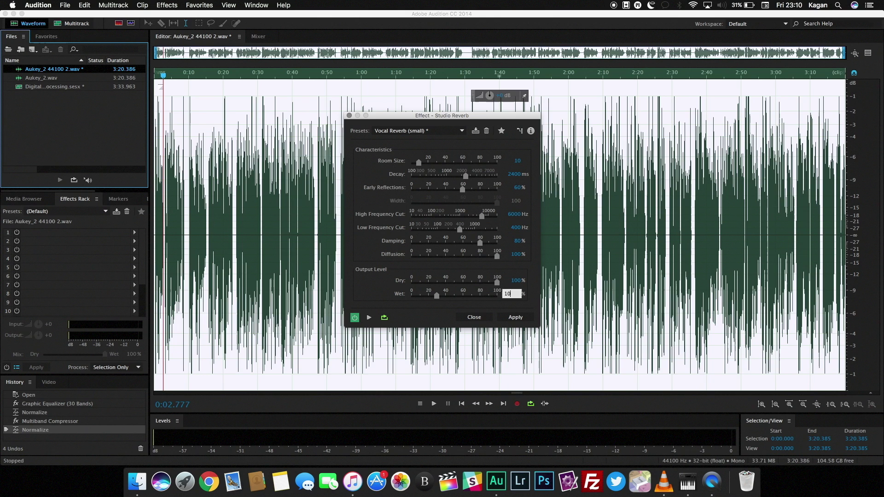
key("Return")
left_click(511, 317)
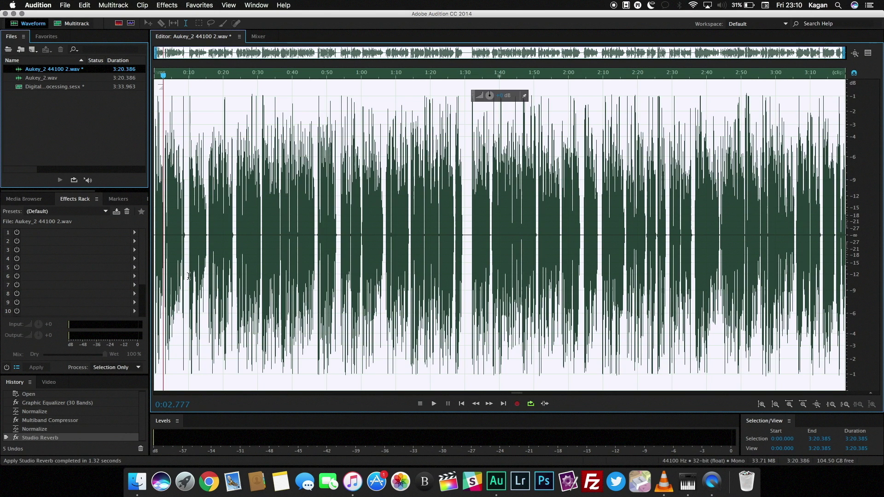
left_click(157, 269)
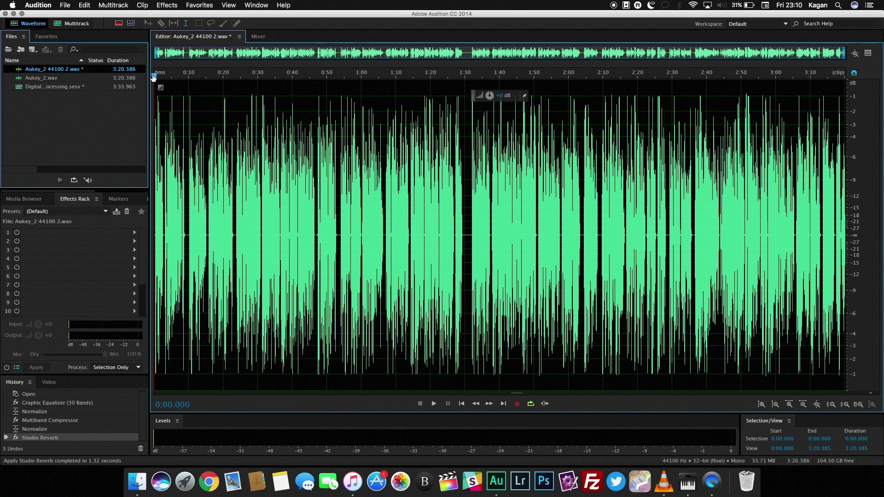
key("space")
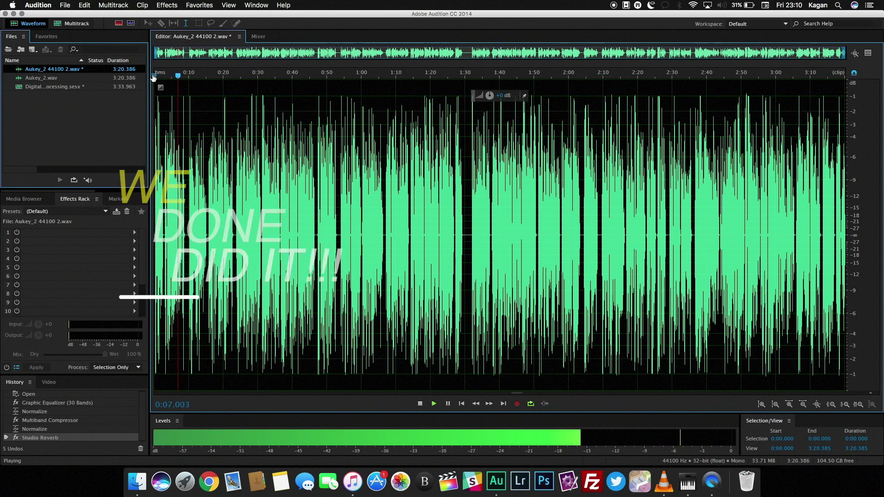
key("space")
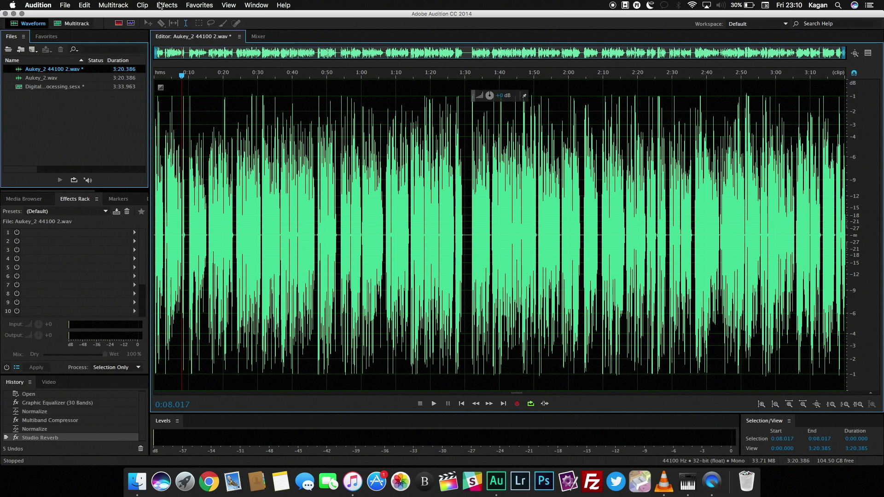
left_click(318, 200)
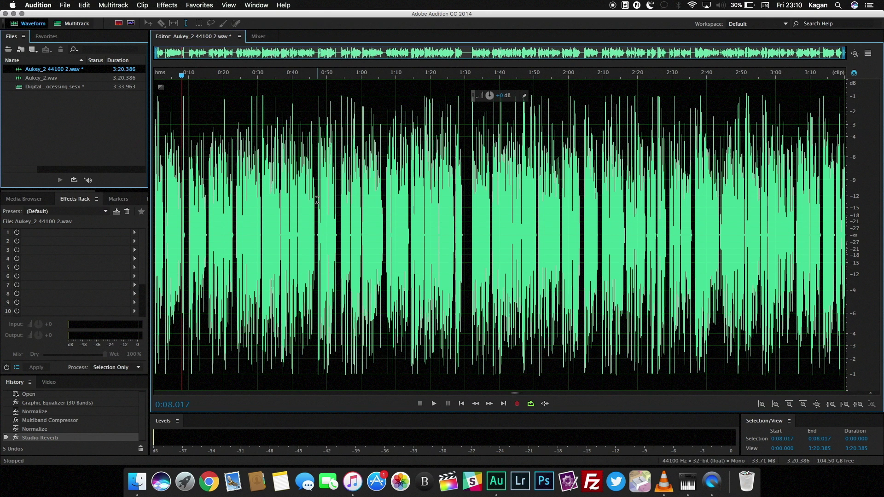
key("space")
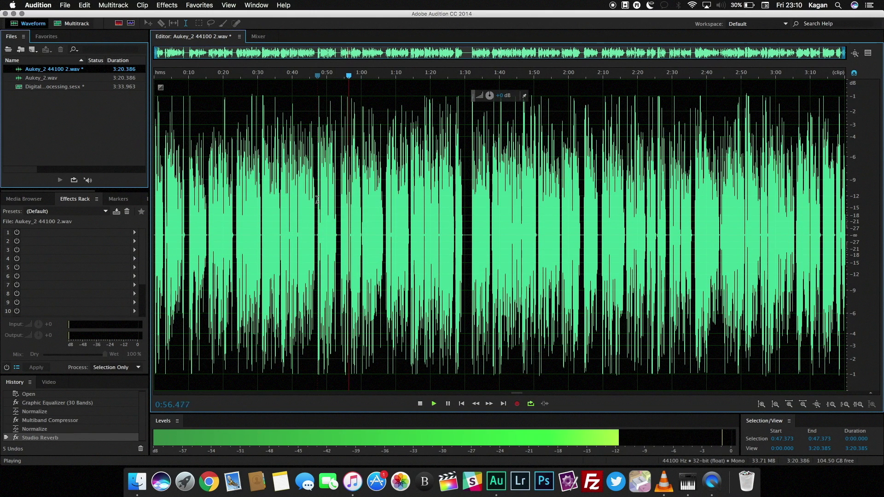
key("space")
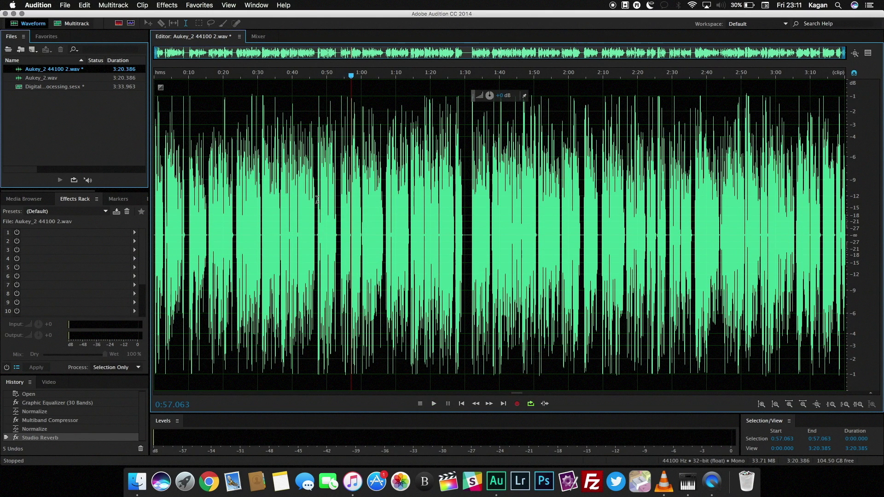